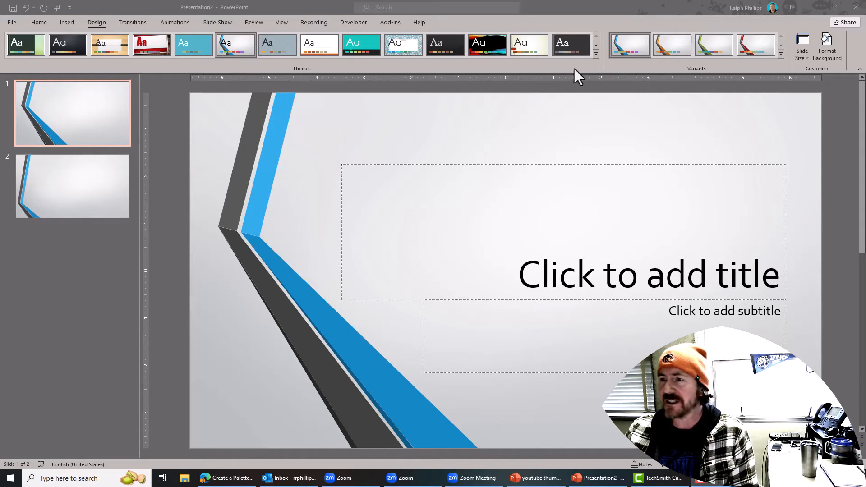
- Browse the design themes while keeping Parallax, and review the title's theme font colours
left_click(596, 54)
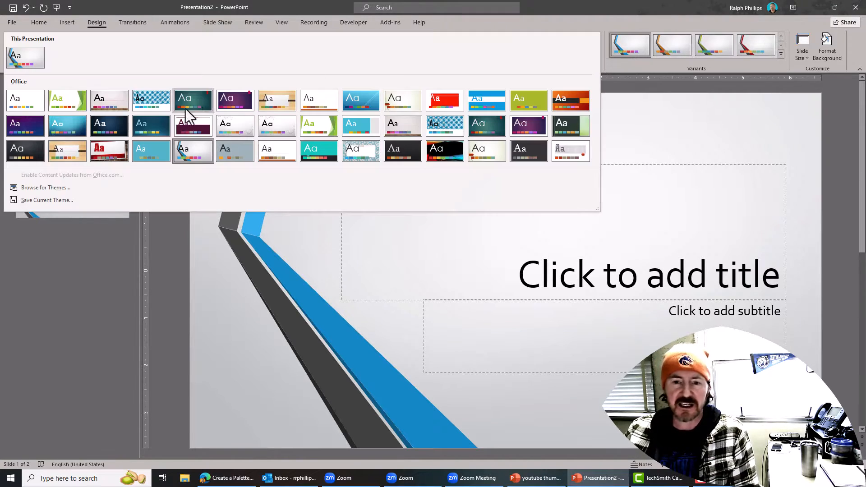
left_click(191, 153)
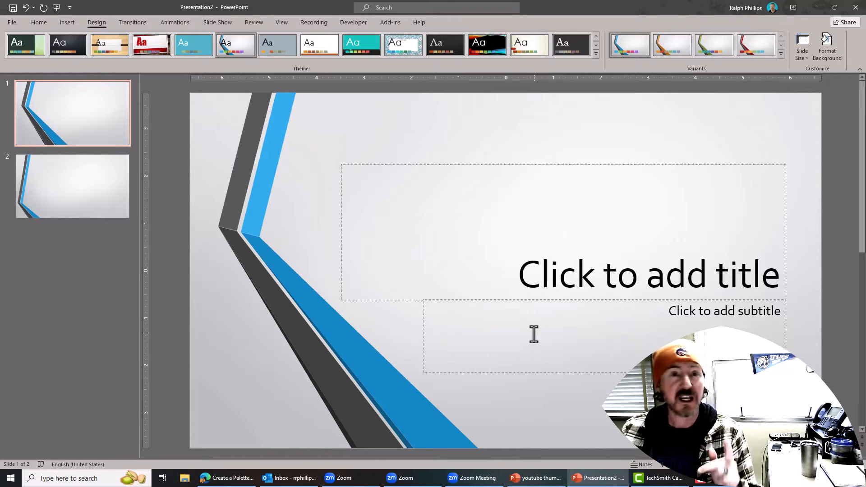
left_click(512, 164)
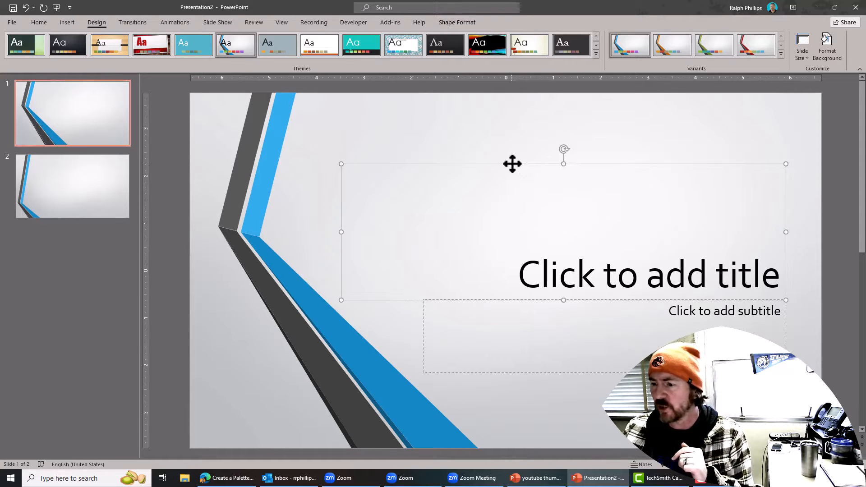
left_click(32, 24)
left_click(261, 54)
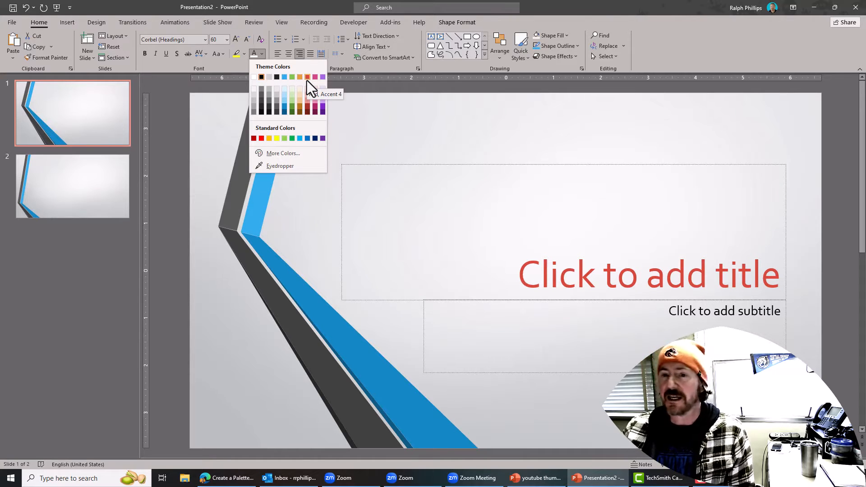
left_click(382, 95)
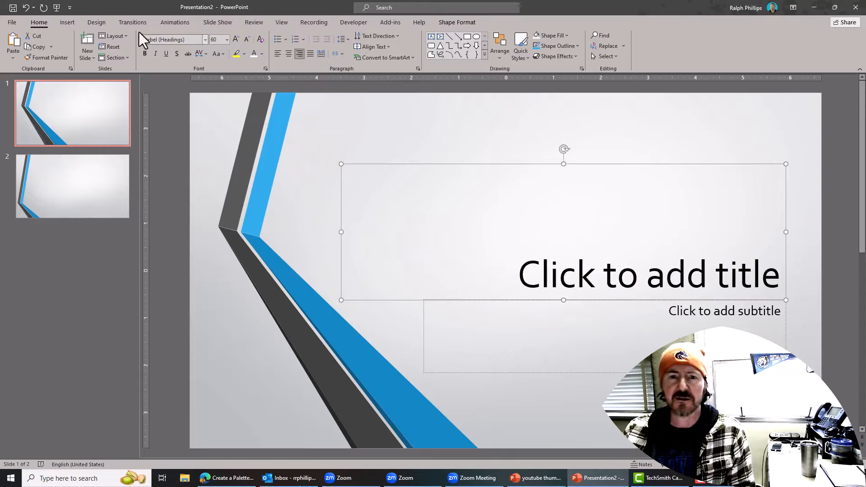
left_click(96, 23)
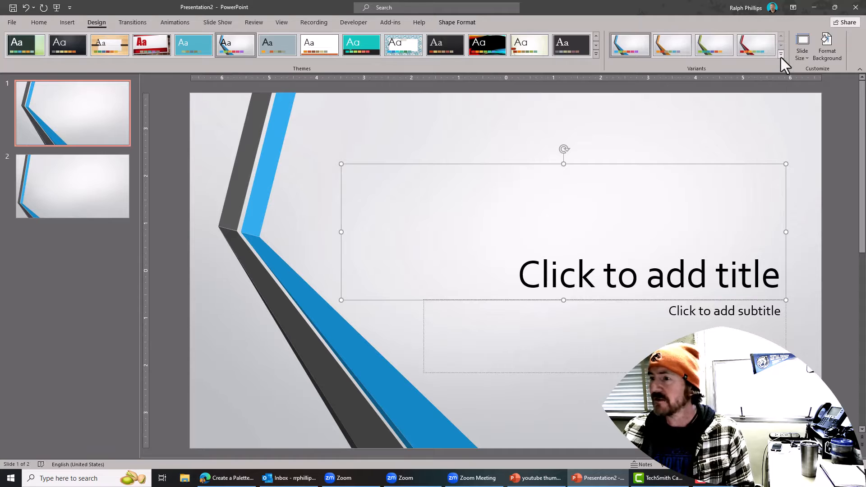
- Apply the orange Parallax variant and check the title's updated theme font colours
left_click(780, 56)
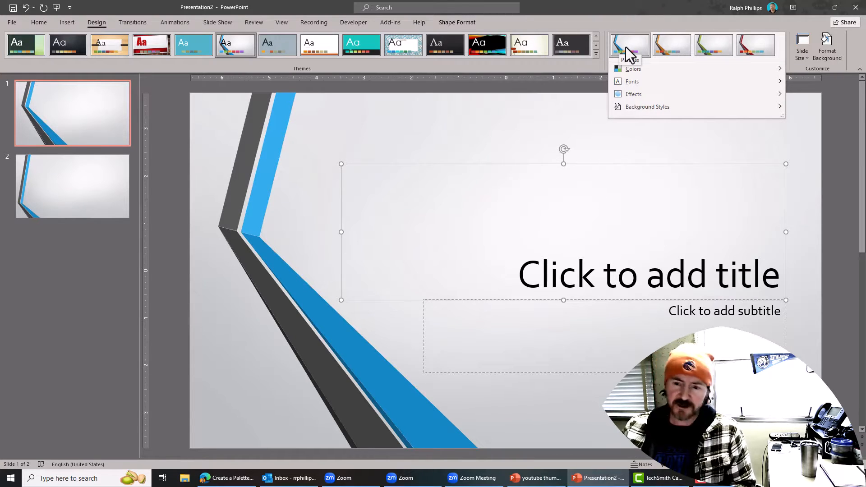
left_click(672, 47)
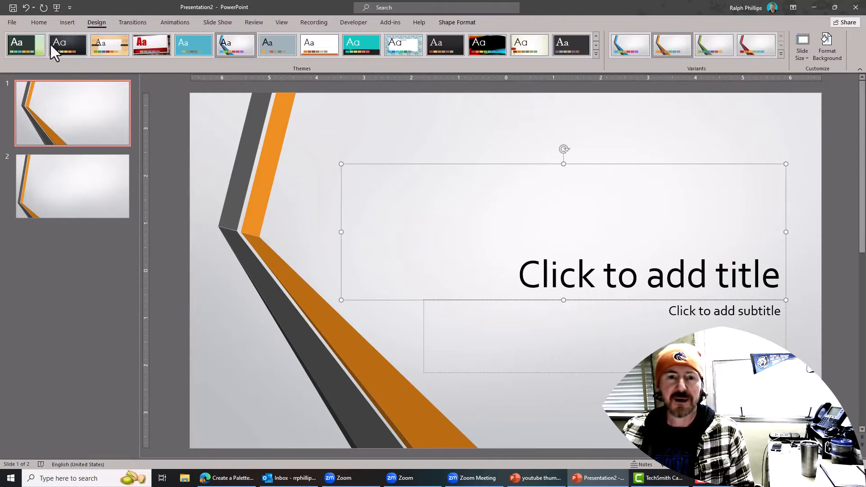
left_click(41, 22)
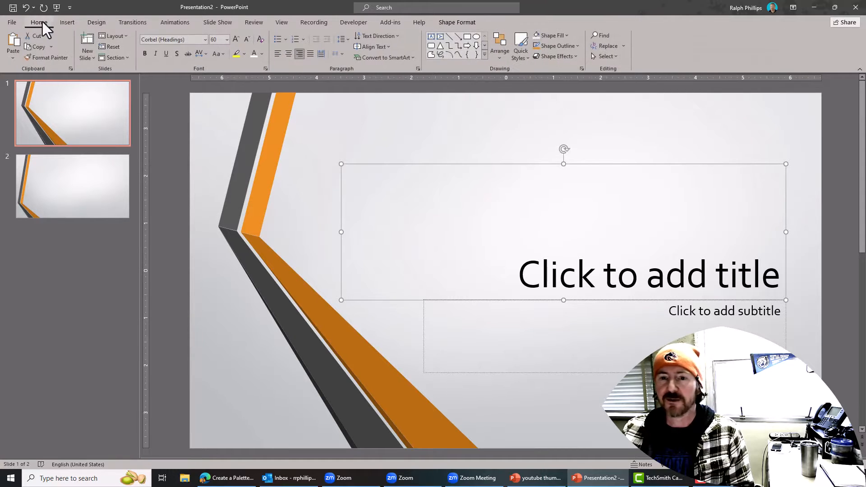
left_click(261, 54)
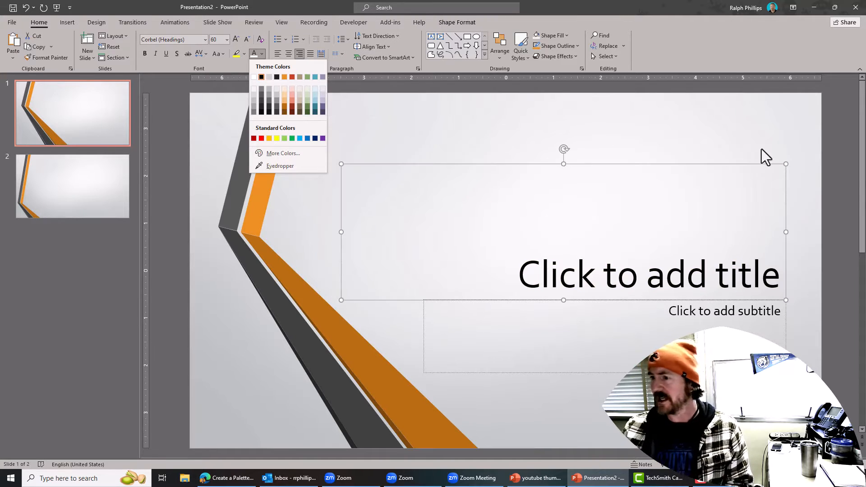
left_click(833, 145)
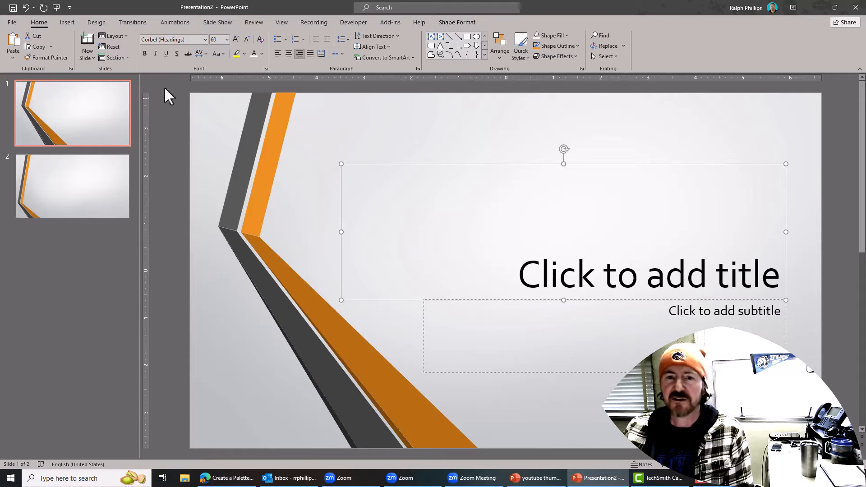
left_click(96, 23)
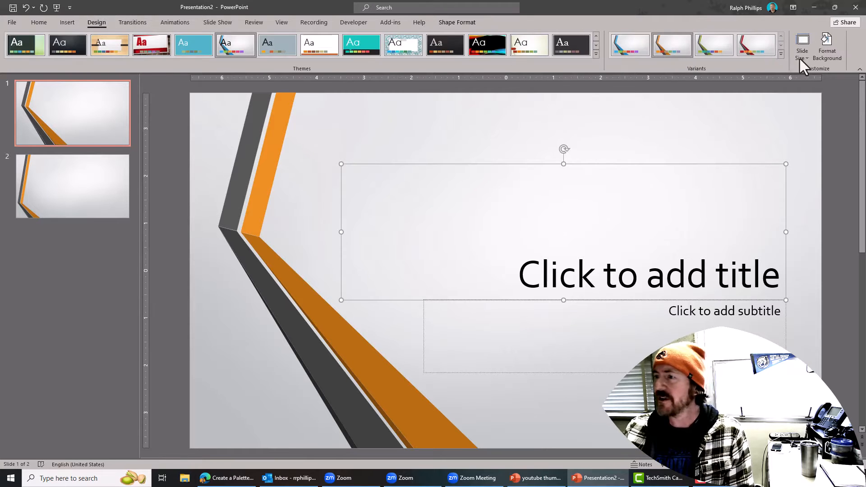
- Show the Variants Colors submenu and scroll through the built-in colour schemes
left_click(781, 56)
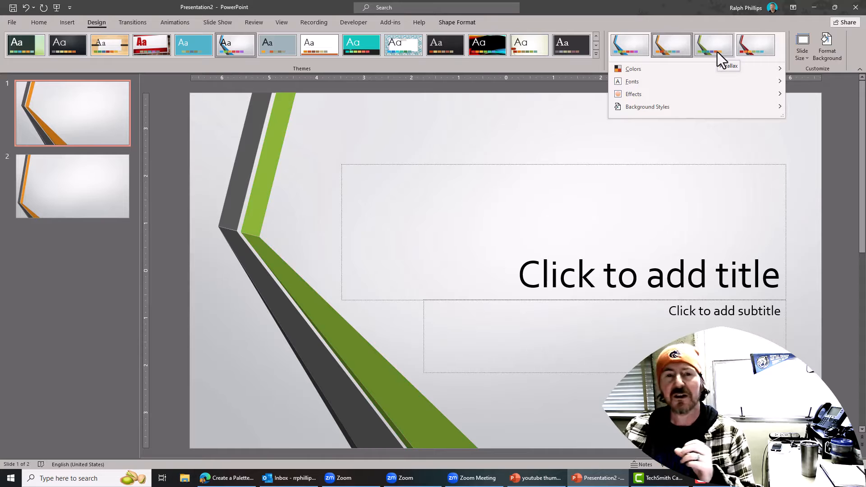
mouse_move(632, 69)
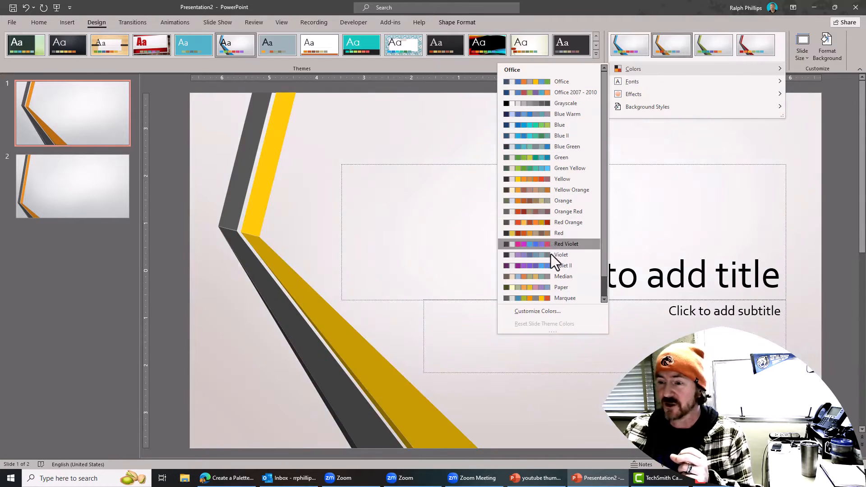
scroll(568, 243, "down", 1)
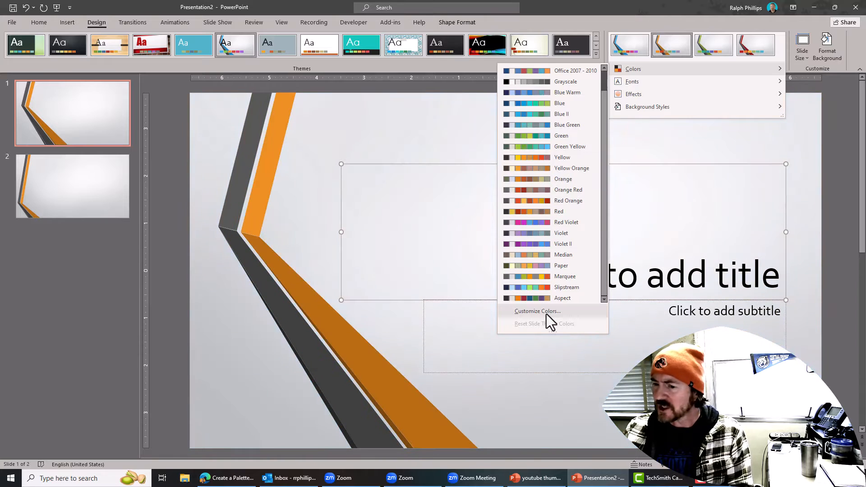
- Start a custom theme colour set, replacing the name Custom 1 with 'Company Color Palette'
left_click(545, 312)
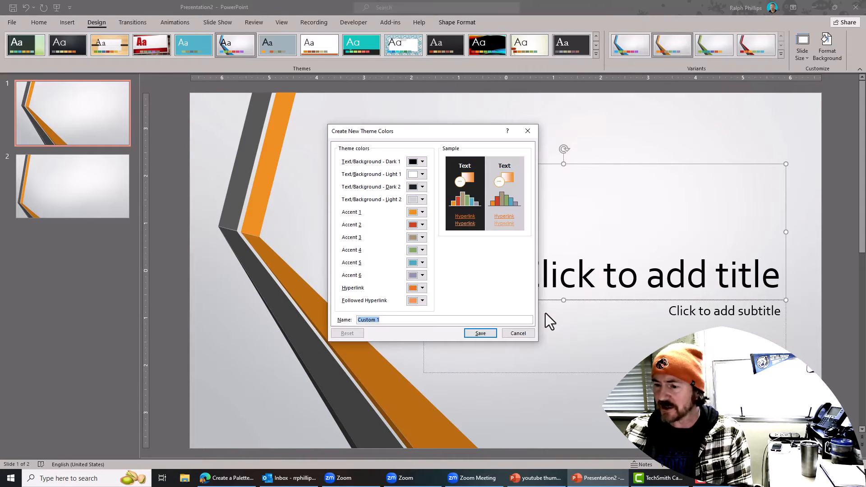
left_click(387, 320)
left_click_drag(387, 319, 330, 320)
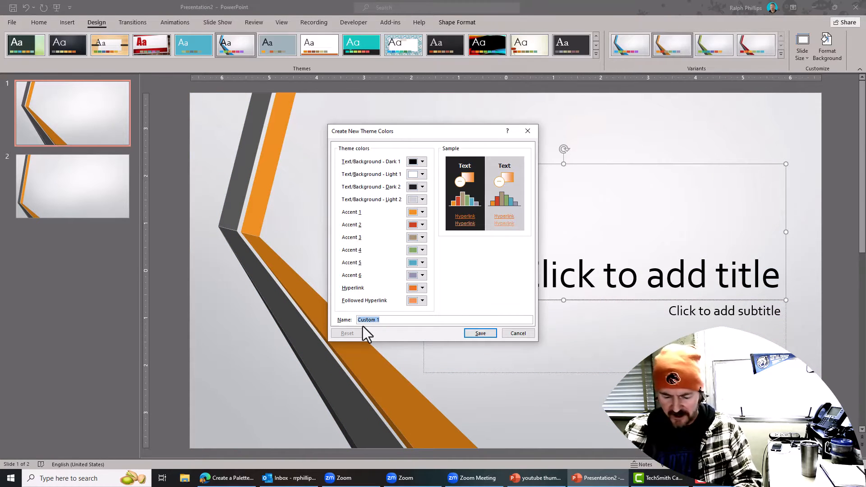
type("Compan")
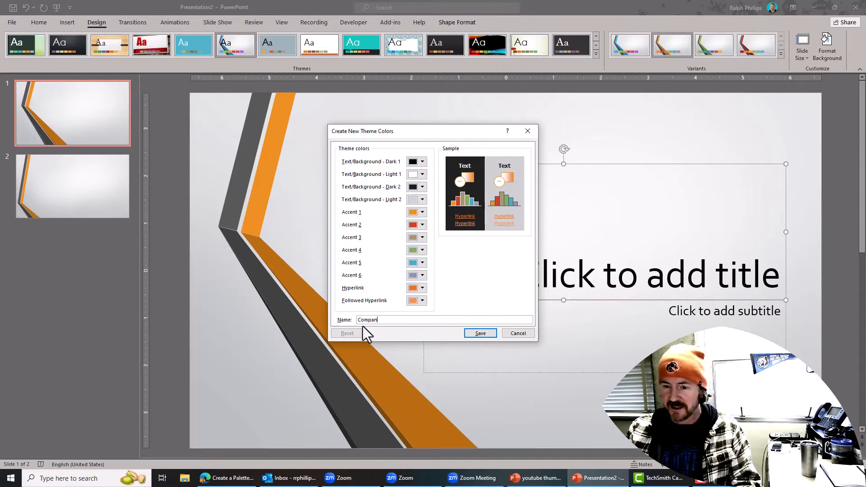
type("y Color")
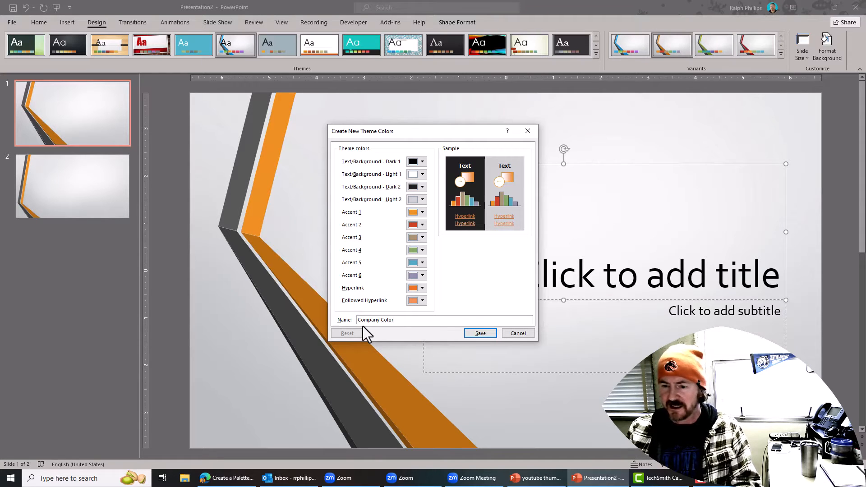
type(" Palette")
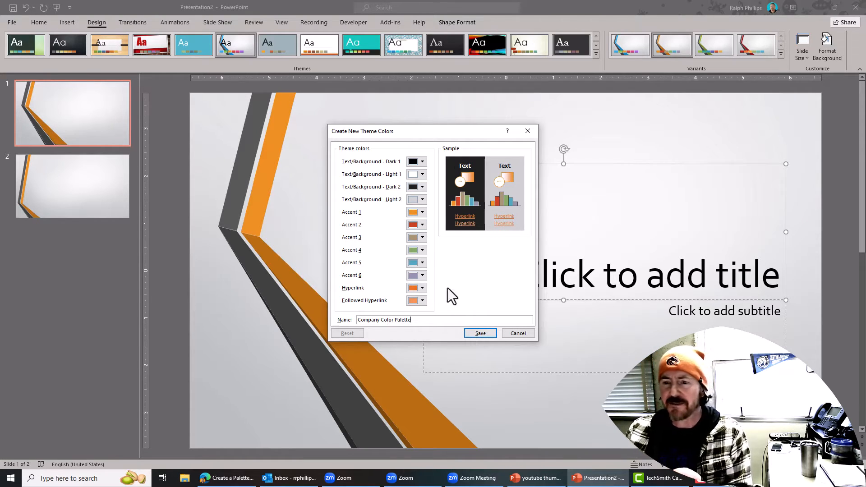
- Open the Custom hex/RGB picker for Text/Background Dark 1, then bring up the Coolors palette
left_click(423, 162)
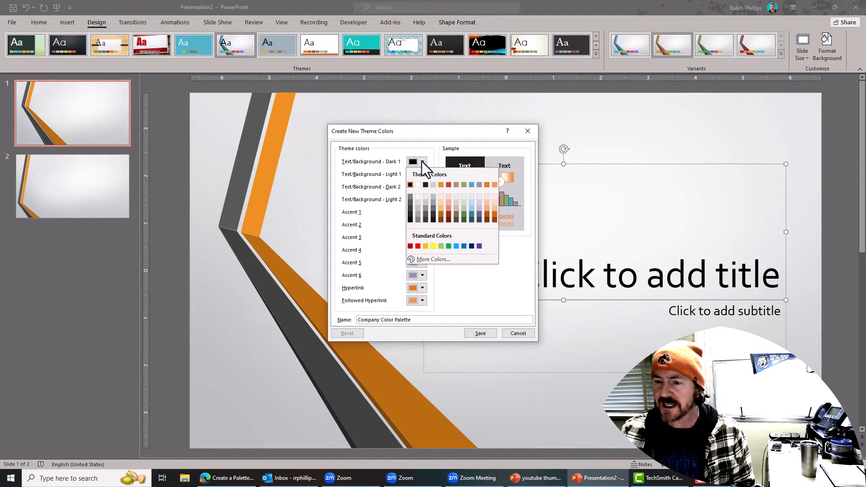
left_click(430, 258)
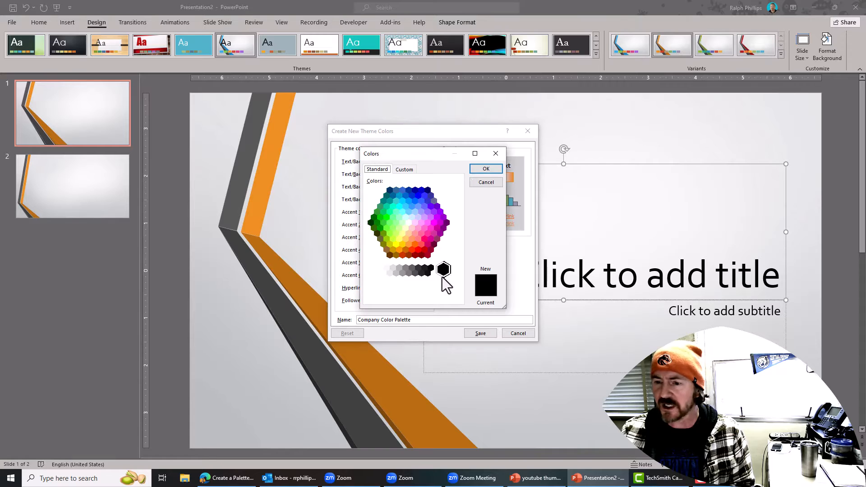
left_click(404, 169)
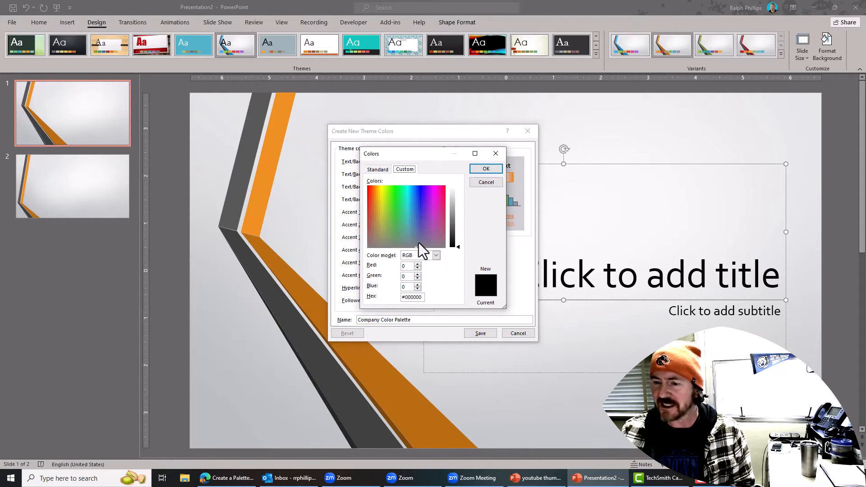
mouse_move(418, 242)
left_mouse_down()
mouse_move(425, 204)
mouse_move(391, 219)
mouse_move(412, 222)
left_mouse_up()
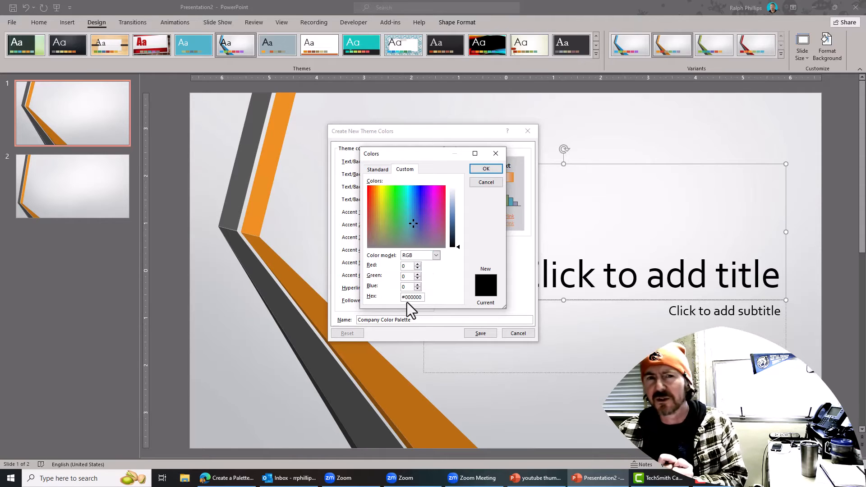
key("alt+Tab")
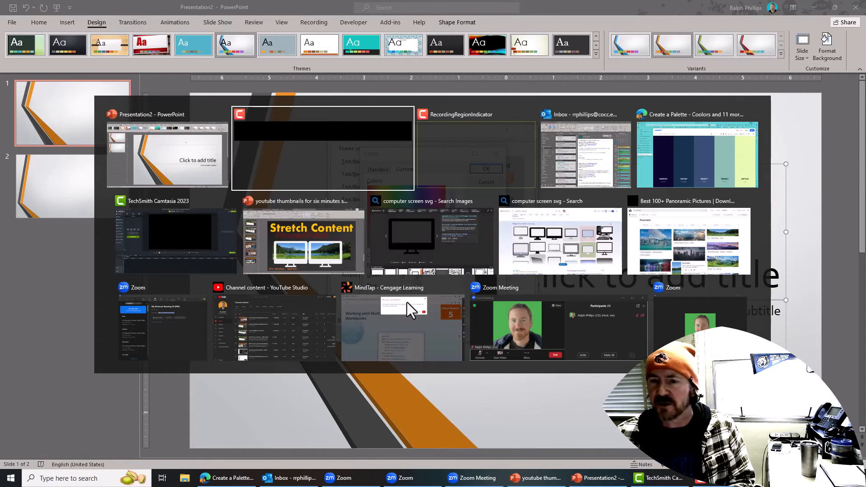
left_click(659, 161)
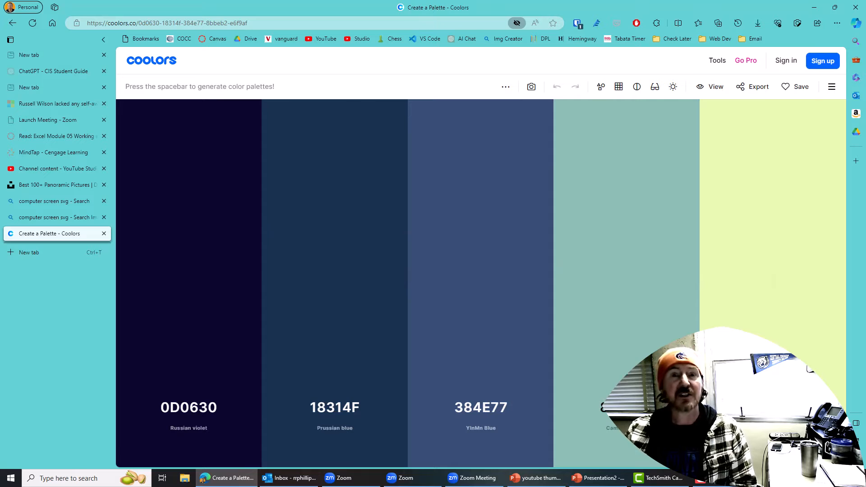
- Regenerate the Coolors palette with orange FF934F and Pear C2E812 locked, and copy dark hex 3E2A35
key("space")
key("space")
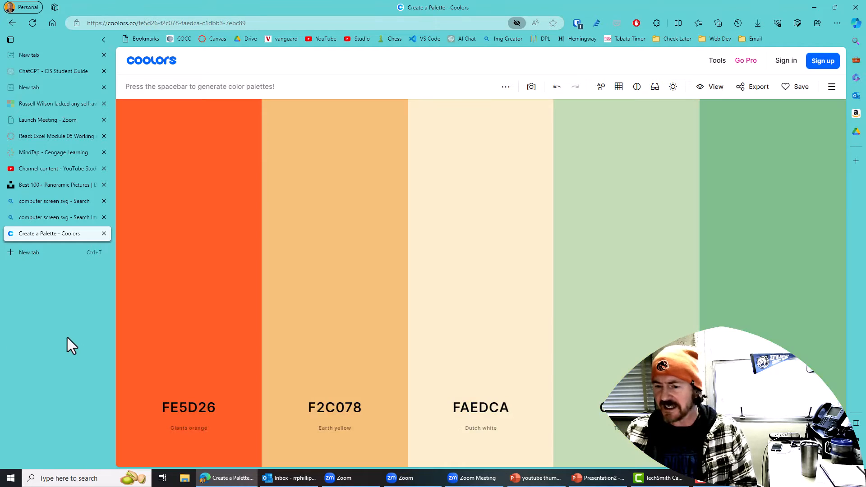
key("space")
key("space")
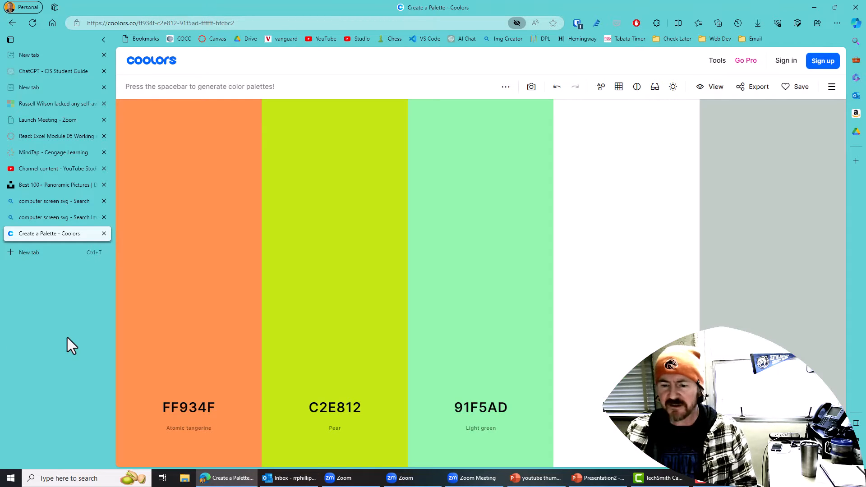
mouse_move(373, 348)
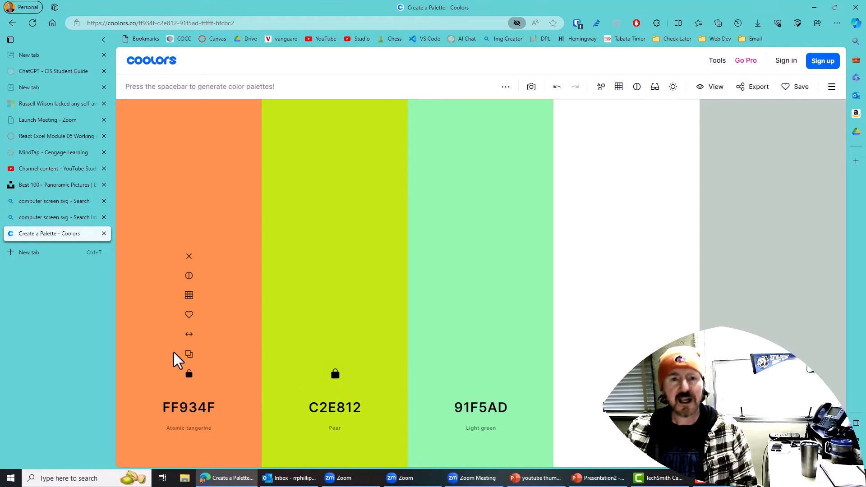
left_click(189, 375)
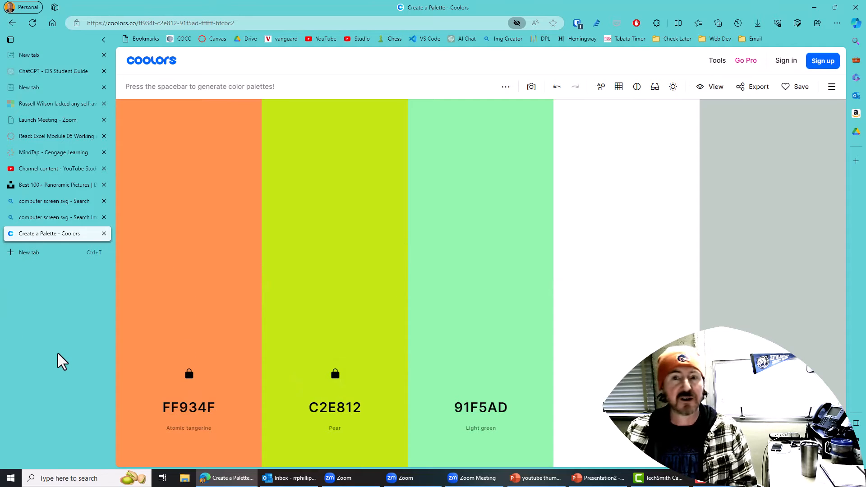
key("space")
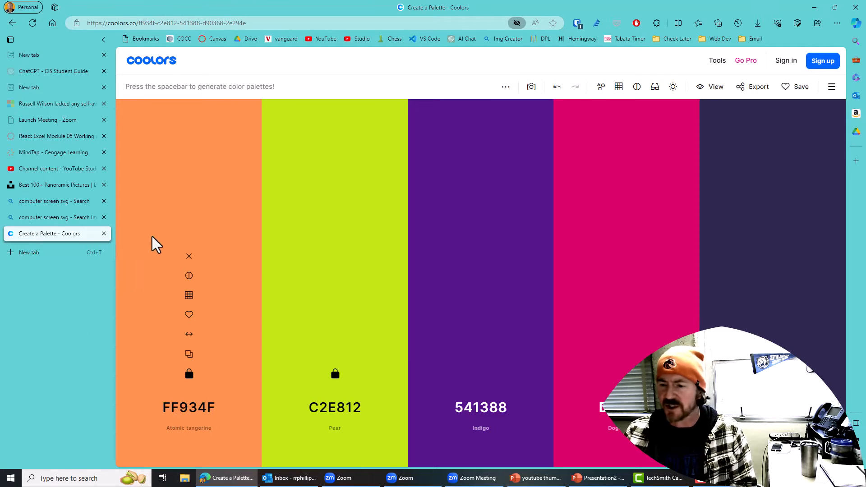
key("space")
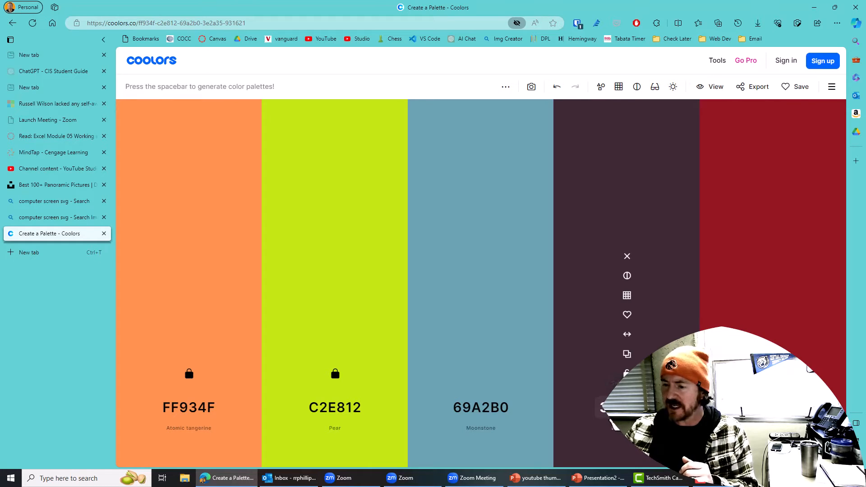
left_click(604, 407)
key("ctrl+c")
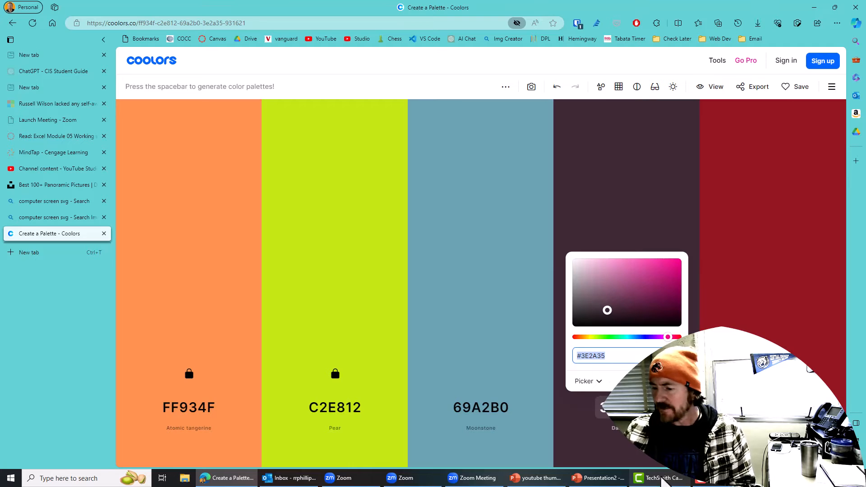
left_click(597, 471)
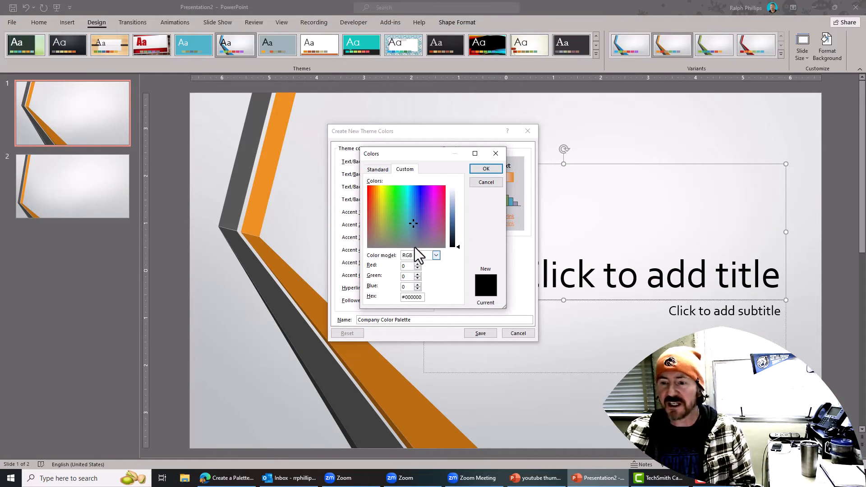
- Paste hex 3E2A35 over 000000 as the Text/Background Dark 1 colour and confirm
double_click(406, 296)
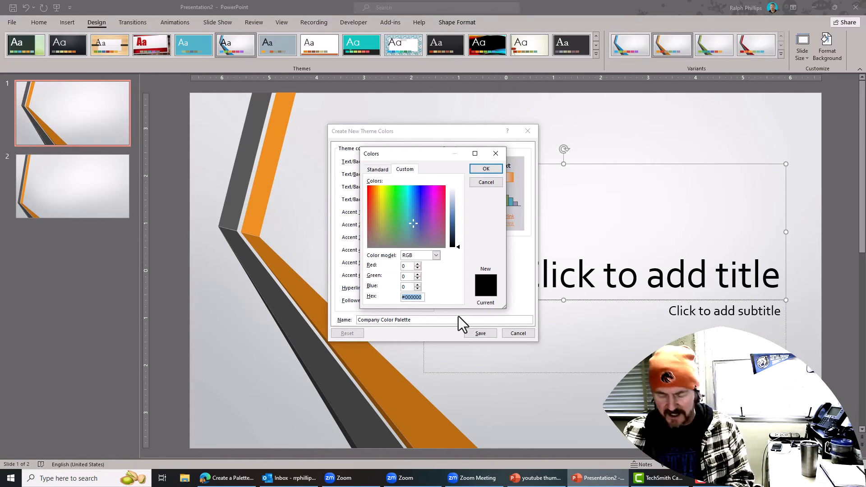
key("ctrl+v")
left_click(485, 168)
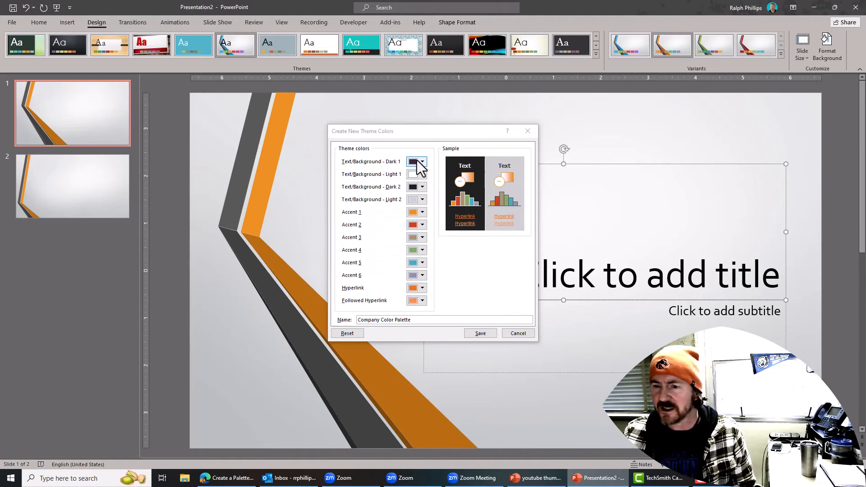
- Copy the Pear hex C2E812 from Coolors and return to PowerPoint's theme colours dialog
key("alt+Tab")
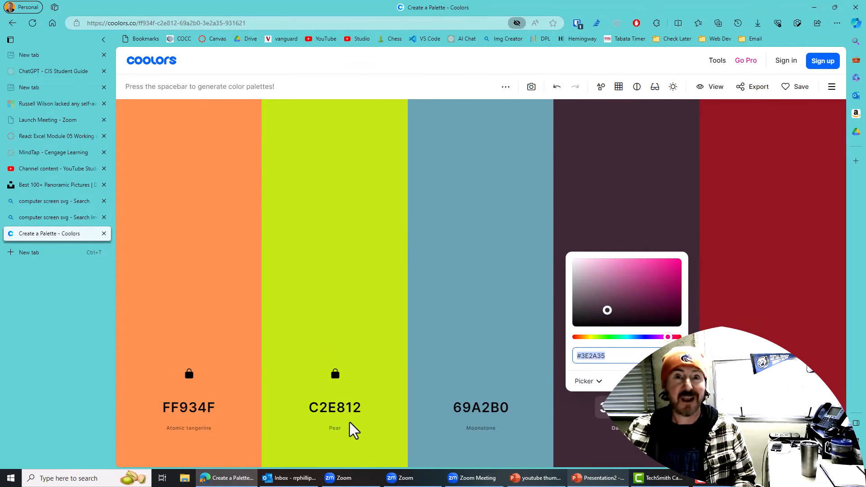
left_click(340, 408)
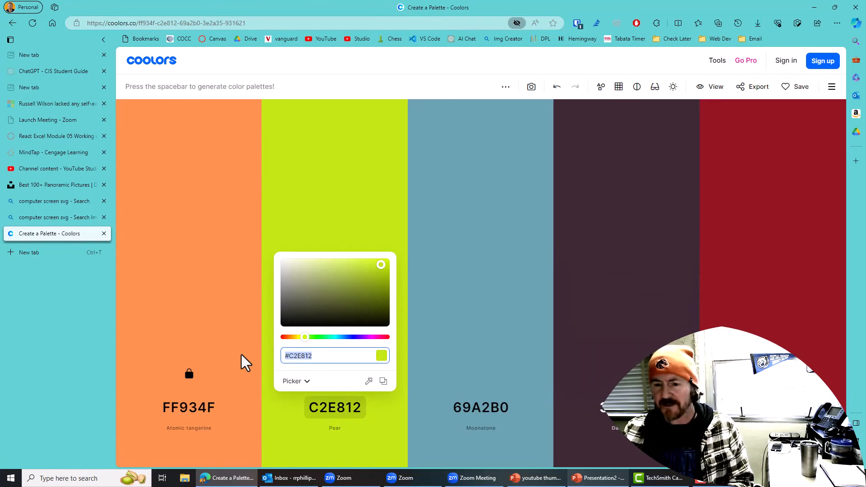
left_click(600, 478)
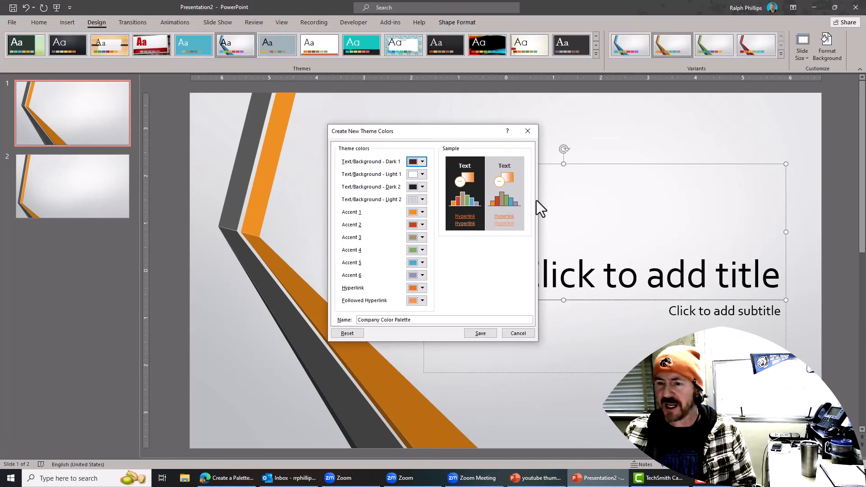
- Set Accent 1 to the lime Pear colour C2E812 by pasting its hex value
left_click(423, 212)
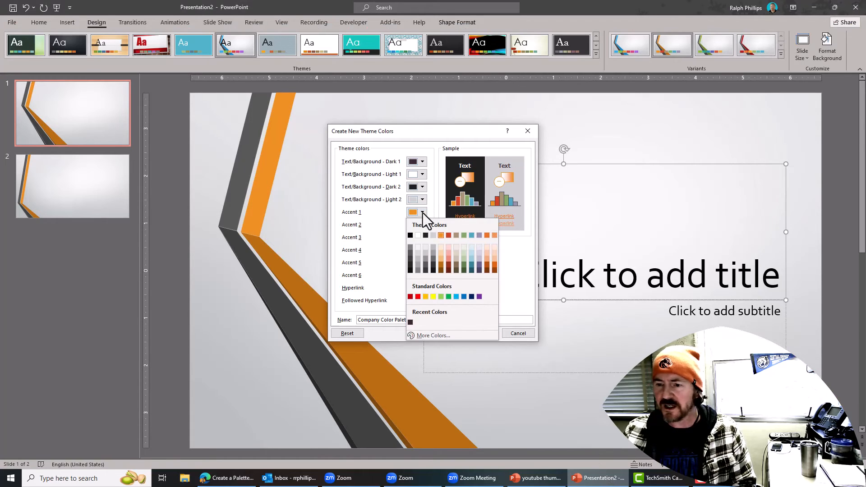
left_click(432, 336)
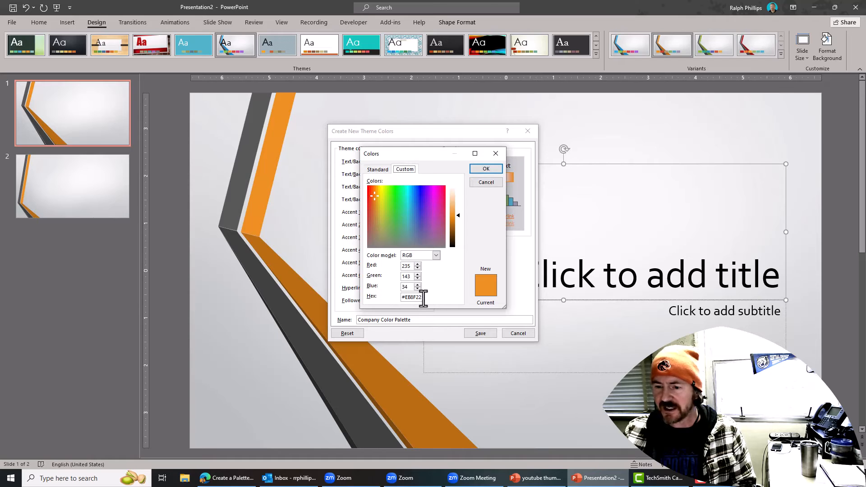
left_click_drag(419, 298, 355, 297)
key("ctrl+v")
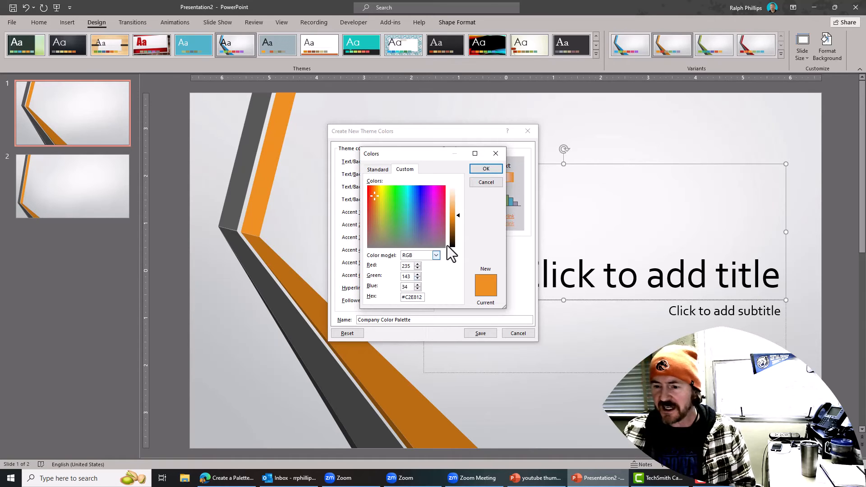
left_click(494, 171)
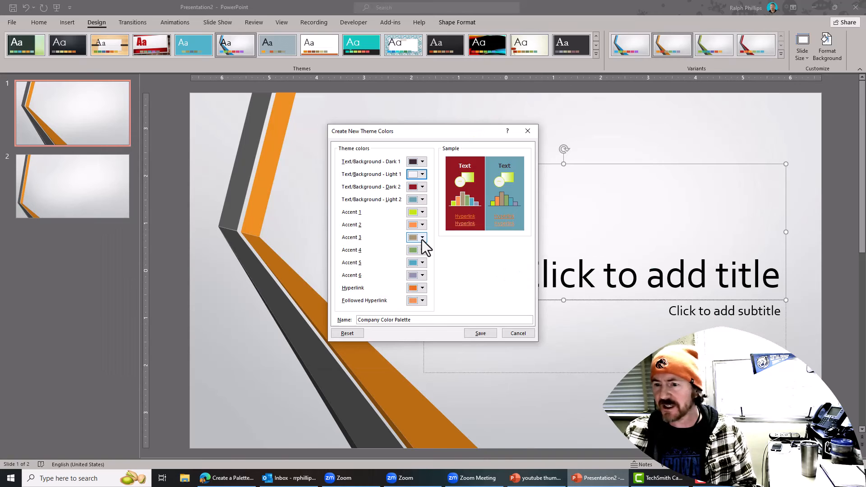
key("alt+Tab")
key("alt+Tab")
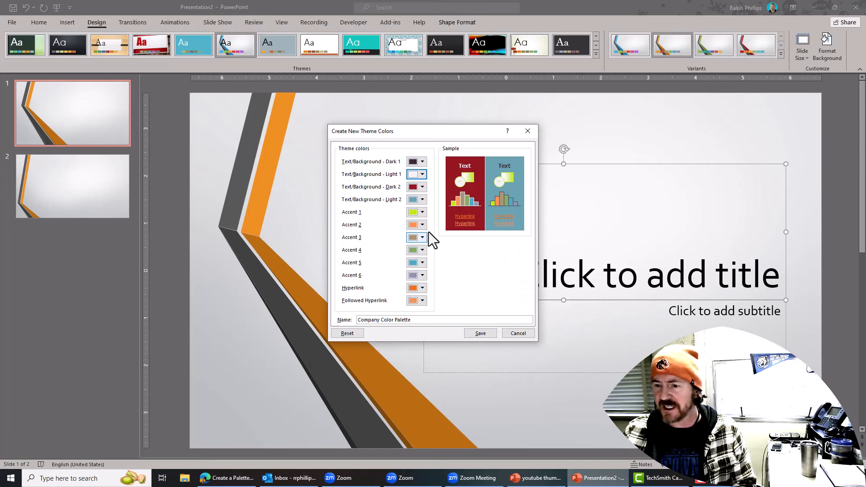
- Save the Company Color Palette theme colours and select the slide title
left_click(480, 334)
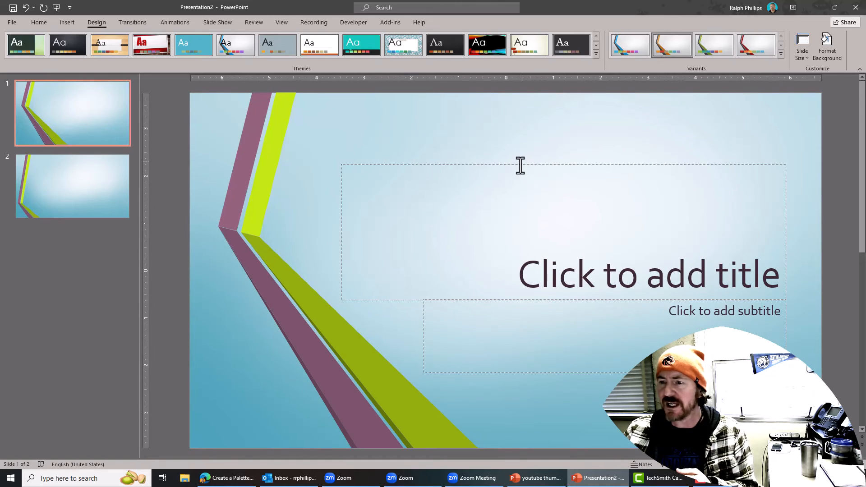
left_click(523, 163)
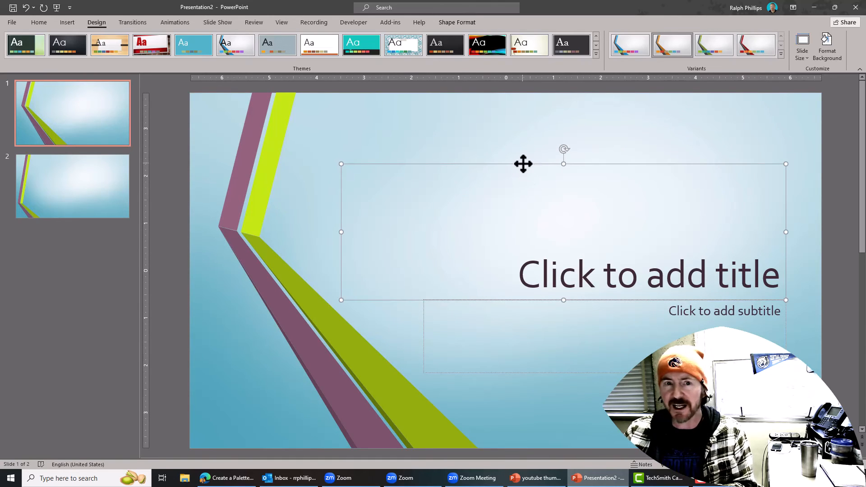
left_click(41, 22)
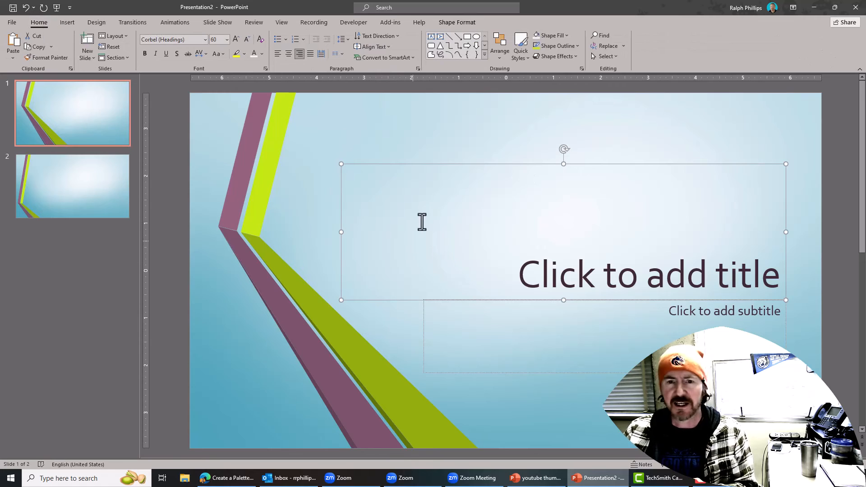
left_click(262, 54)
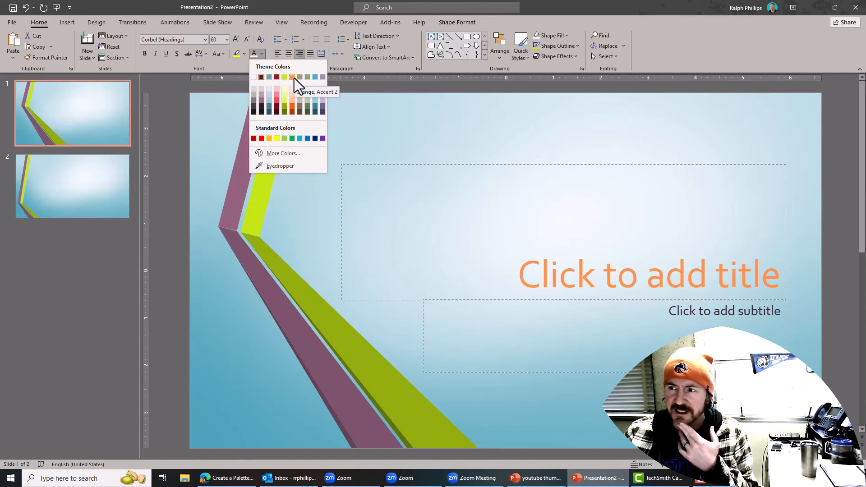
left_click(96, 23)
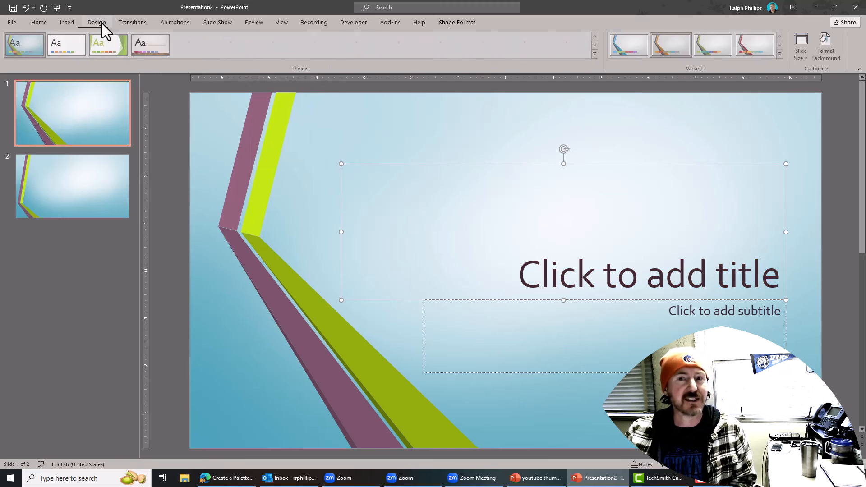
- Show the Variants Colors list to find Company Color Palette under Custom
left_click(781, 54)
mouse_move(654, 67)
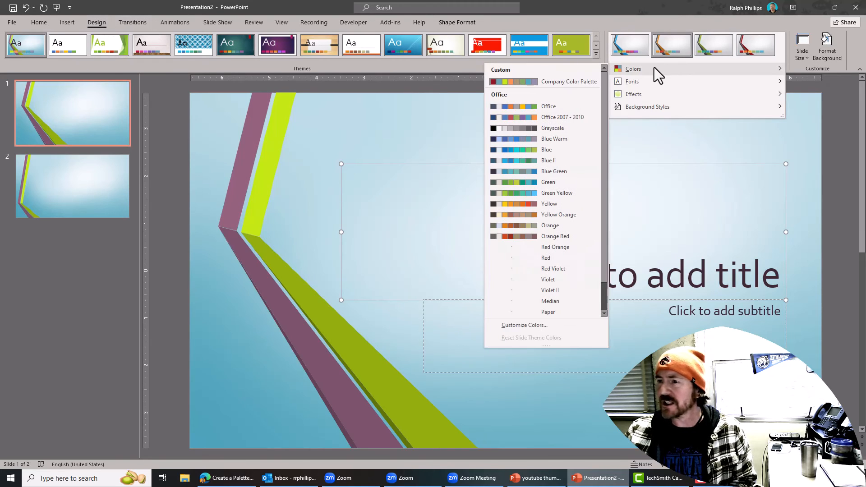